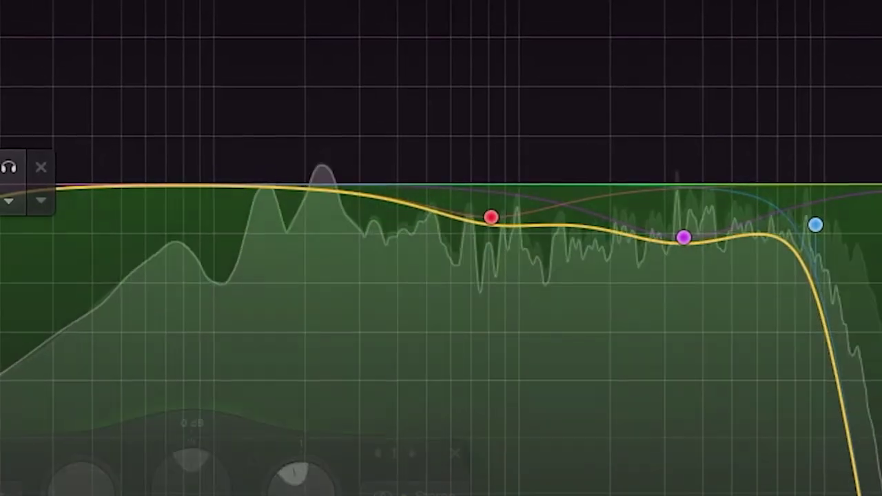
- Adjust the equalizer curve and position the red sensitivity node near 5 kHz in the resonance suppressor
drag(10, 237, 313, 226)
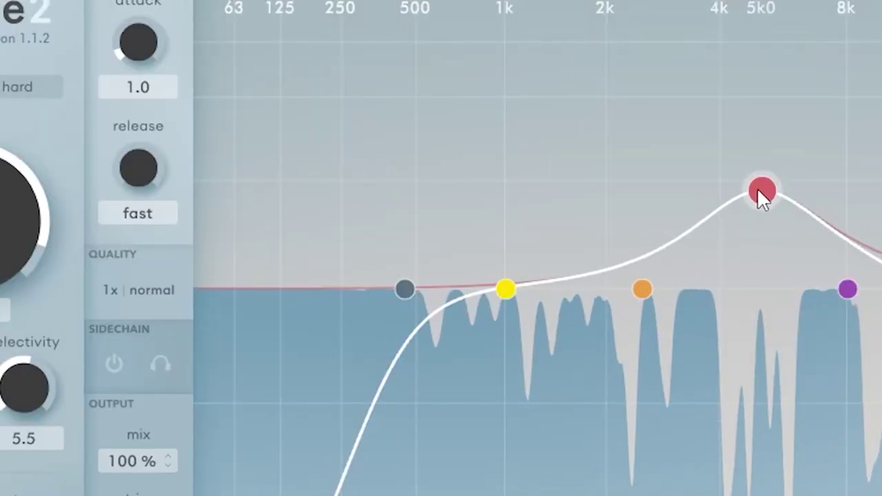
drag(756, 187, 757, 195)
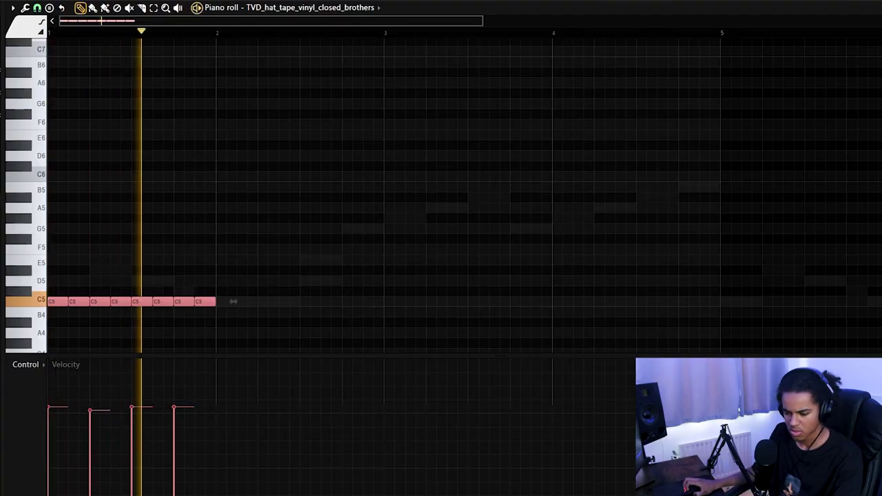
- Repeat the one-bar TVD closed-hat pattern on C5 until it fills eight bars
key(ctrl+b)
key(ctrl+d)
scroll(439, 39, down, 2)
key(ctrl+b)
key(ctrl+d)
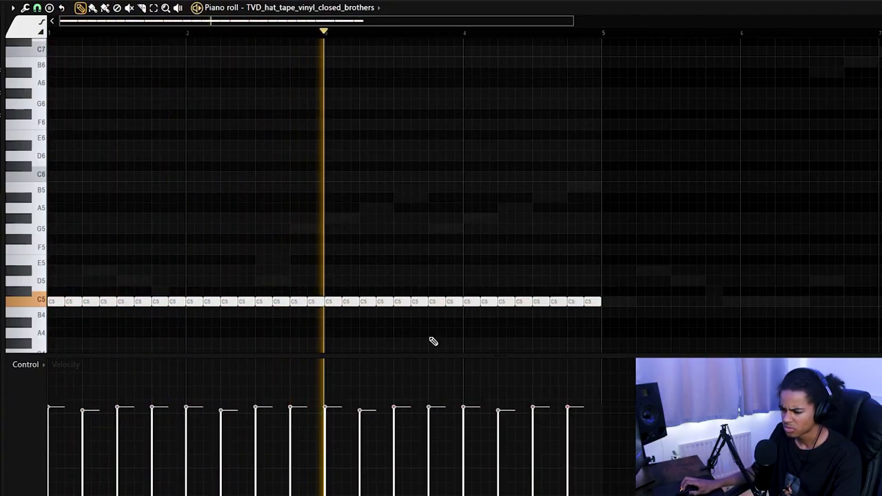
scroll(446, 41, down, 2)
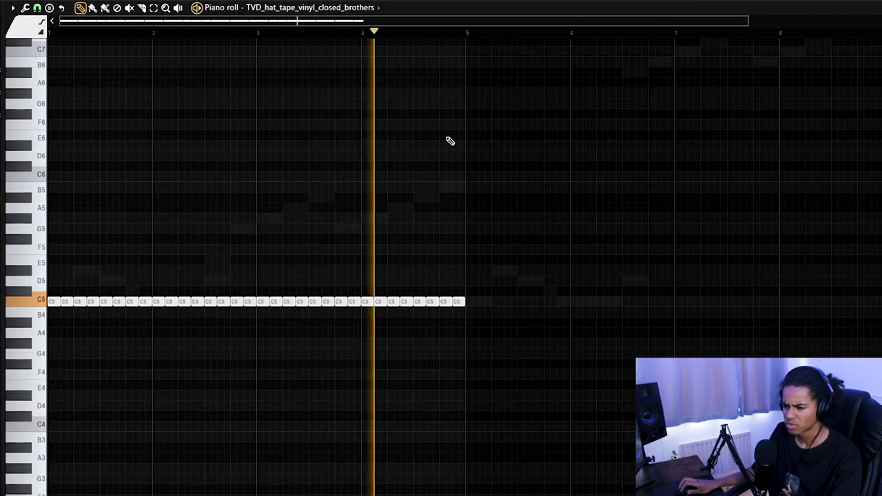
key(ctrl+b)
key(ctrl+d)
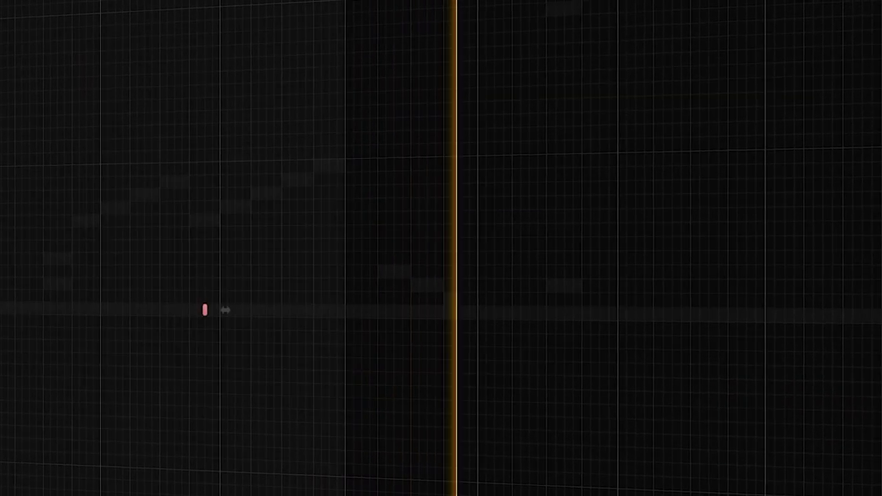
drag(0, 310, 407, 341)
right_click(403, 367)
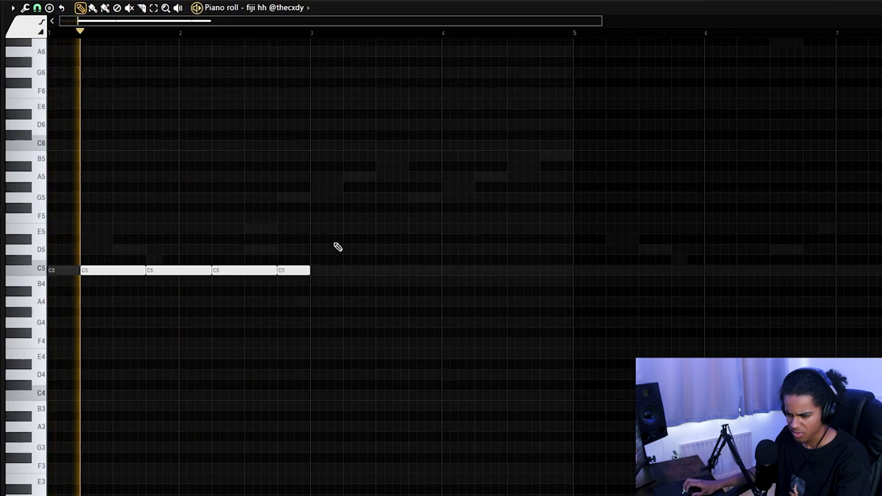
- Duplicate the two-bar fiji hh note pattern on C5 until it spans eight bars
drag(338, 204, 104, 293)
ctrl+click(344, 446)
drag(385, 236, 104, 293)
key(ctrl+b)
ctrl+click(351, 181)
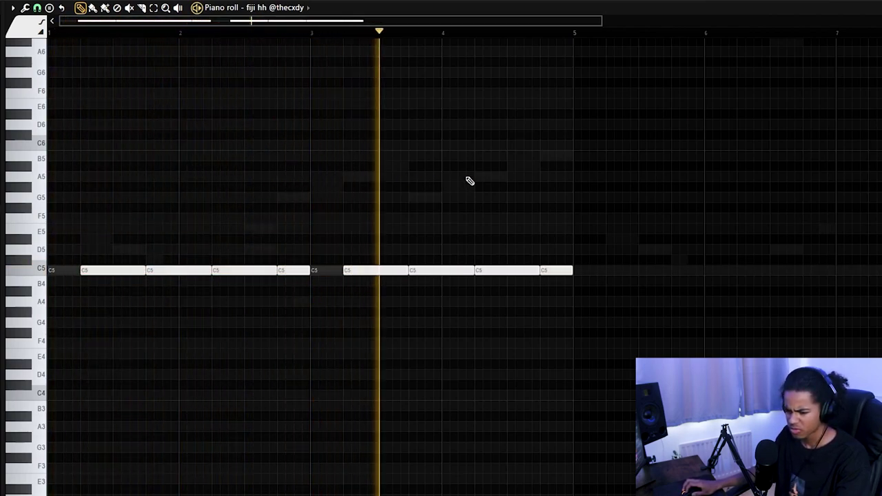
key(ctrl+b)
ctrl+click(454, 175)
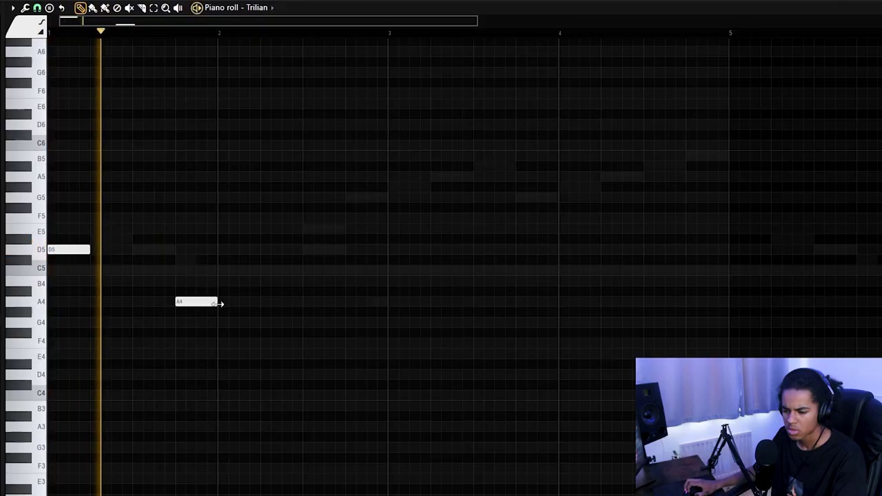
- Shorten the A4 bass note at the end of bar 1 and follow it with D4, C4 and D#4 notes
drag(222, 303, 198, 300)
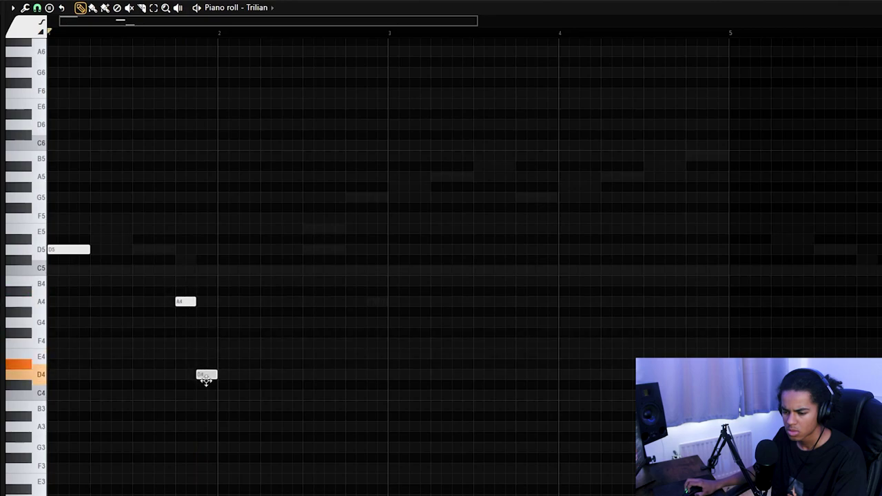
scroll(235, 200, down, 3)
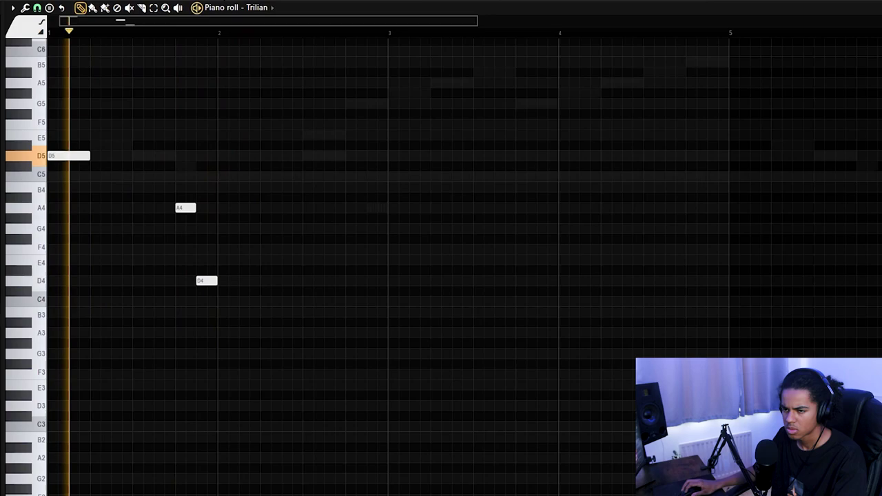
drag(216, 281, 259, 282)
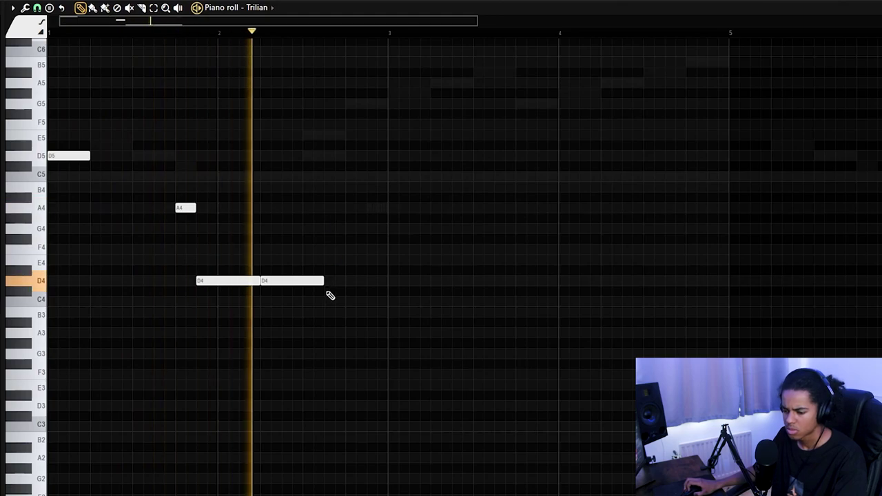
click(334, 301)
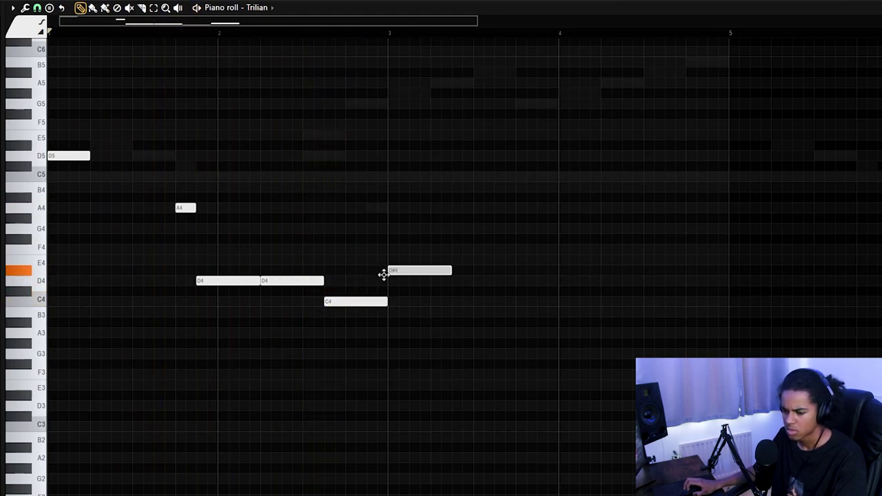
scroll(335, 33, down, 3)
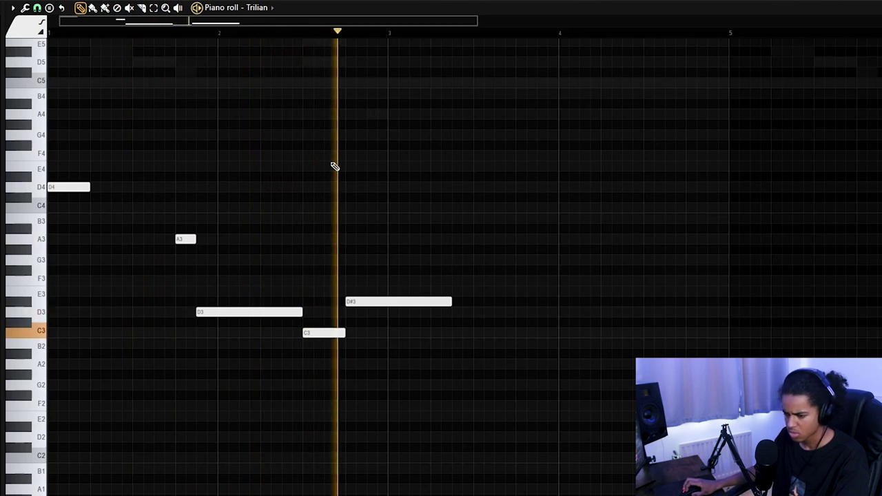
- Lengthen the D#3 bass note, repeat it through bar 4, and close the phrase with short C4, A#3 and A3 notes
drag(451, 301, 472, 307)
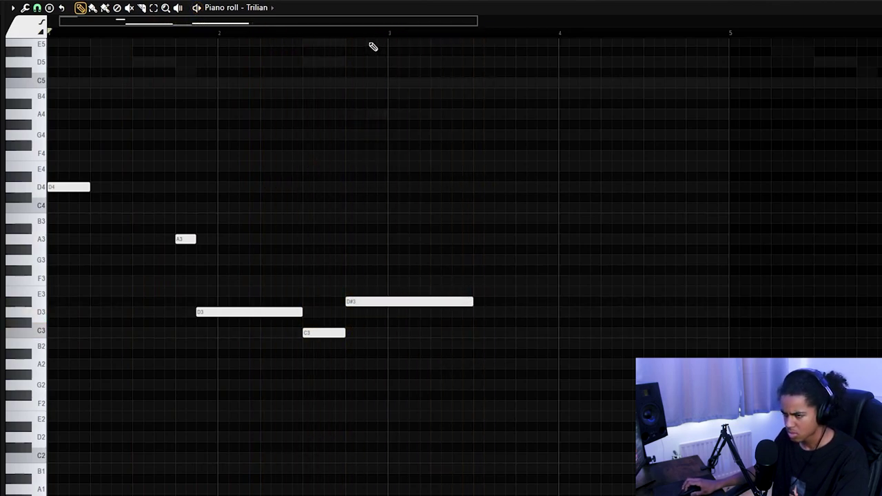
click(348, 33)
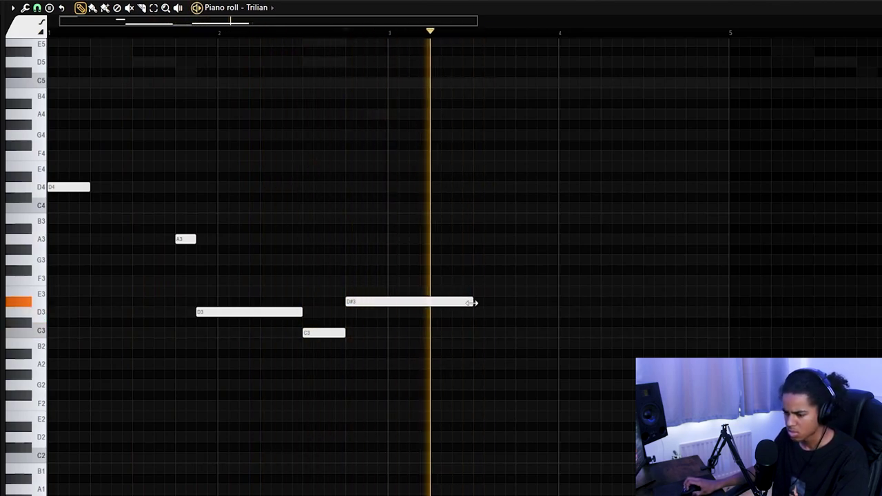
key(space)
key(space)
drag(512, 314, 518, 312)
drag(536, 265, 494, 314)
key(ctrl+b)
ctrl+click(550, 224)
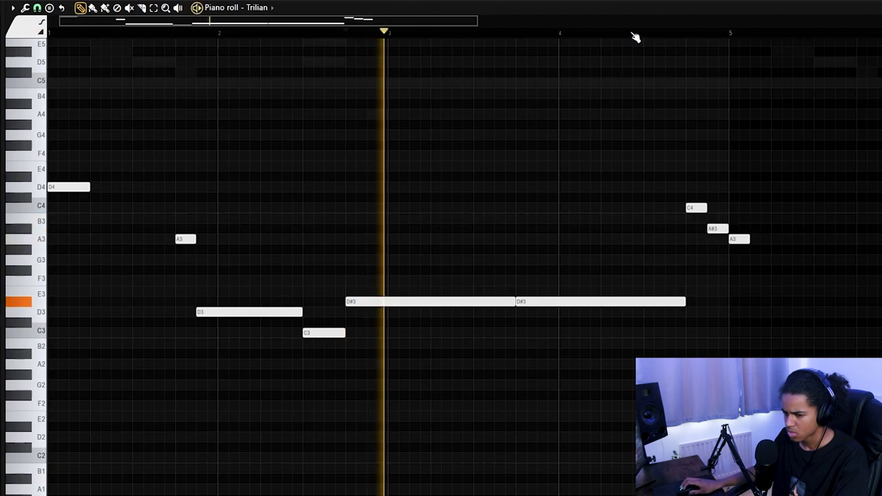
scroll(635, 37, right, 3)
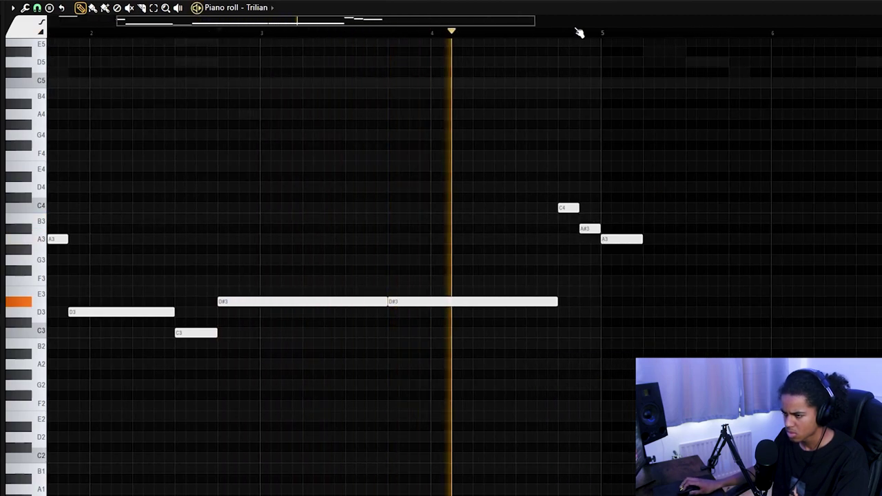
scroll(579, 33, down, 2)
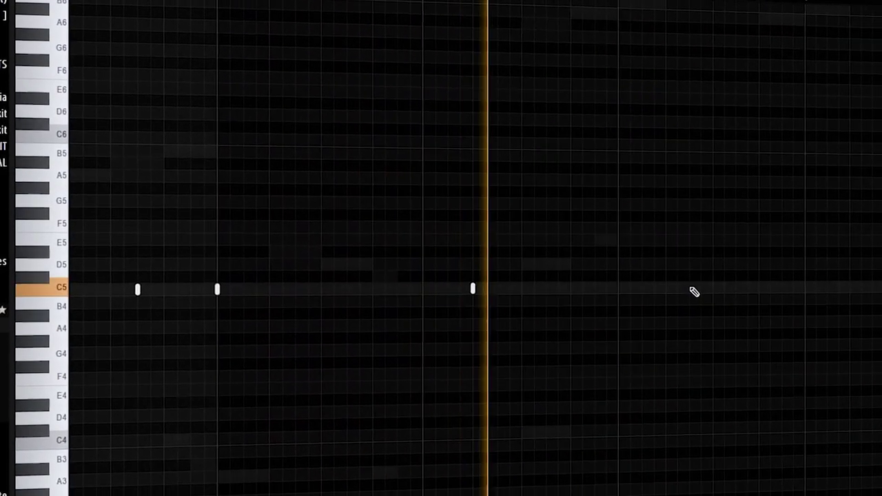
- Place further single C5 hits in the closing bars of the percussion pattern
click(744, 292)
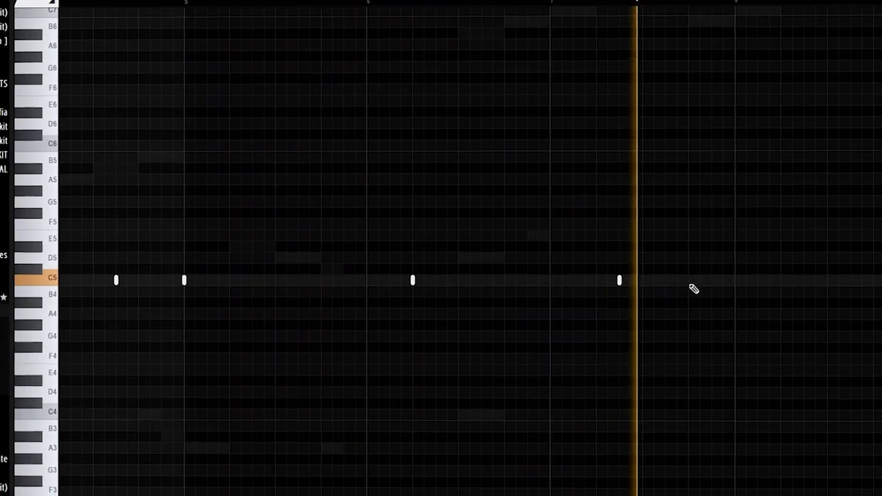
click(799, 281)
click(799, 275)
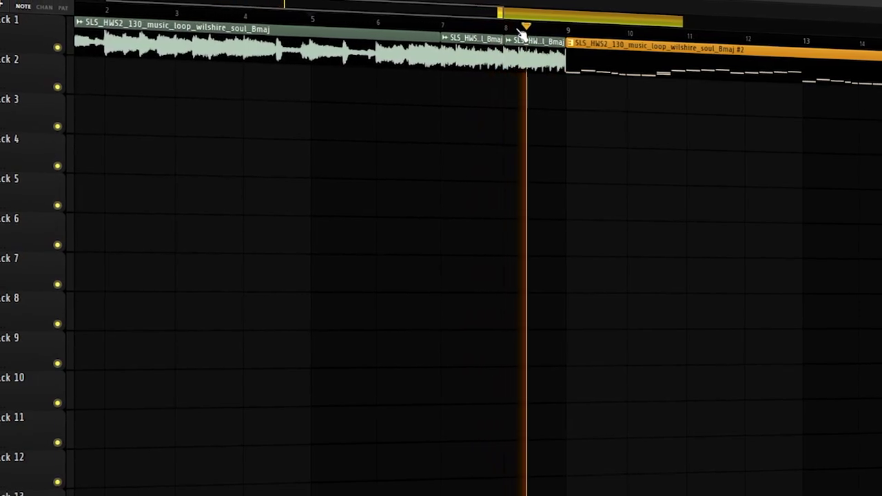
- Move the instrument clips except KICK - Dusty from bar 17 to bar 9, and duplicate the section to bar 17
scroll(503, 90, down, 4)
scroll(490, 131, up, 1)
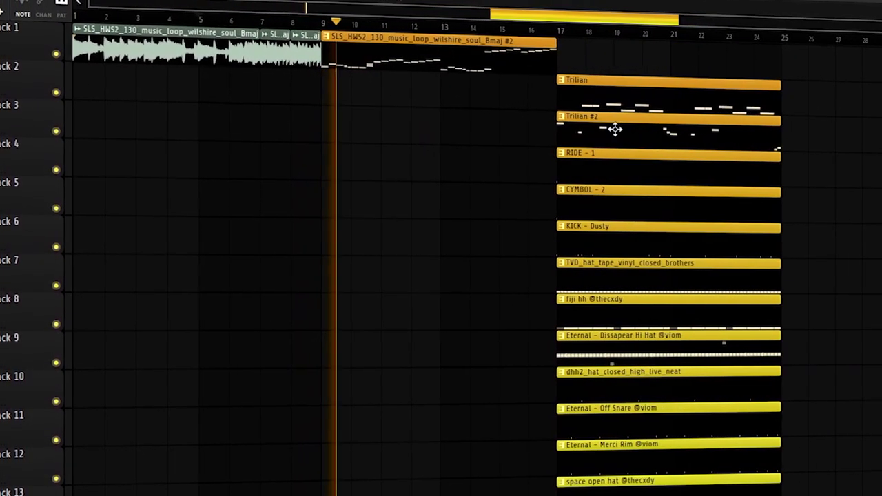
drag(599, 146, 634, 493)
drag(691, 448, 422, 450)
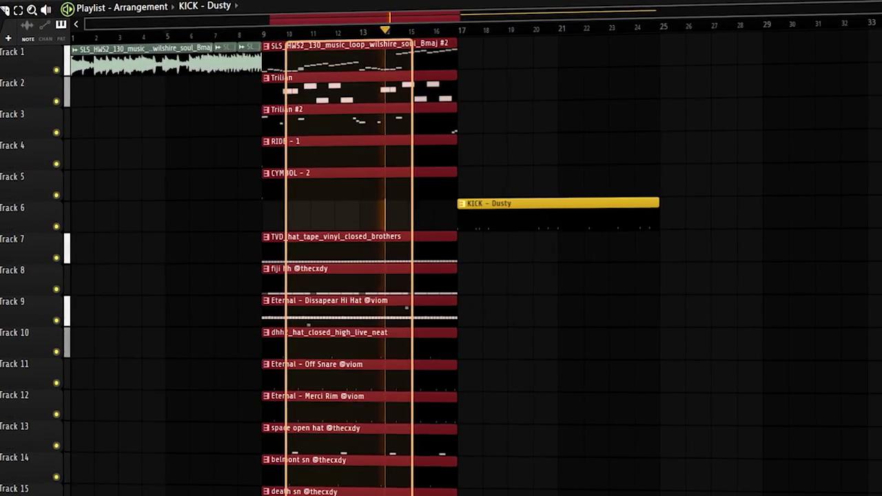
key(ctrl+b)
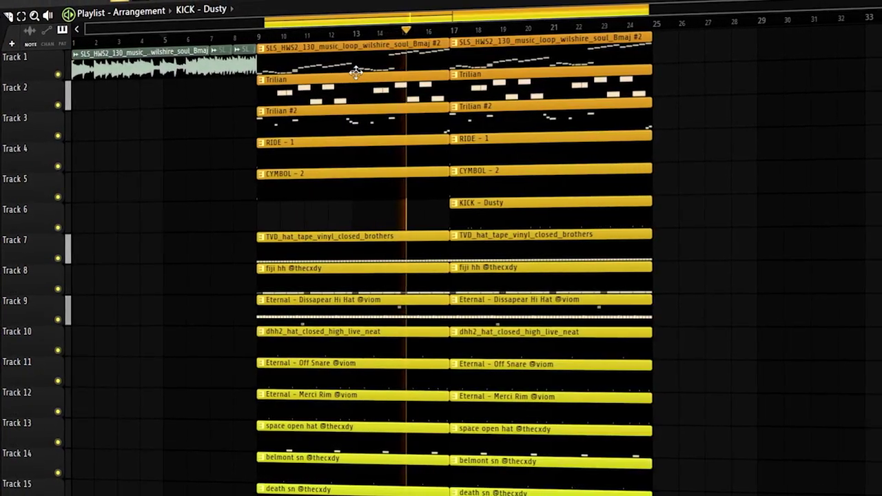
- Delete the Trilian clip at bar 9 and trim the first Trilian #2 clip so it starts at bar 16
right_click(356, 73)
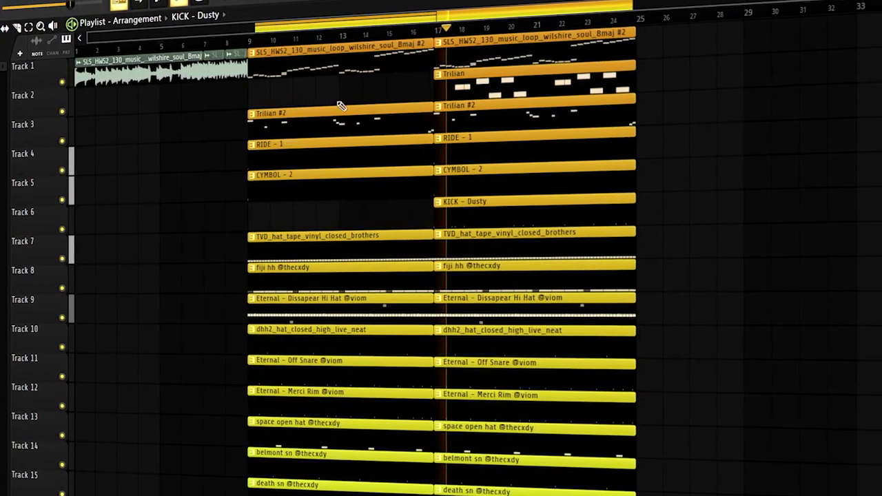
drag(248, 132, 425, 128)
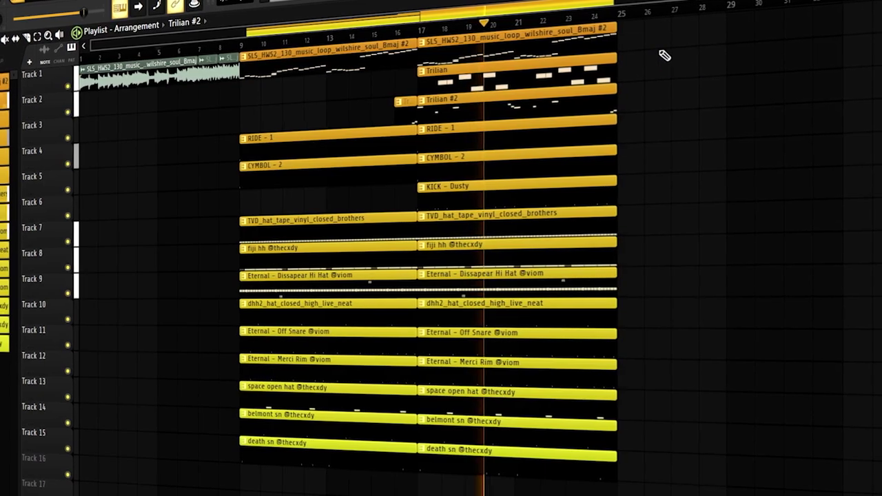
- Duplicate the whole arrangement of bars 9 to 25 so it repeats from bar 25
key(ctrl+a)
key(ctrl+b)
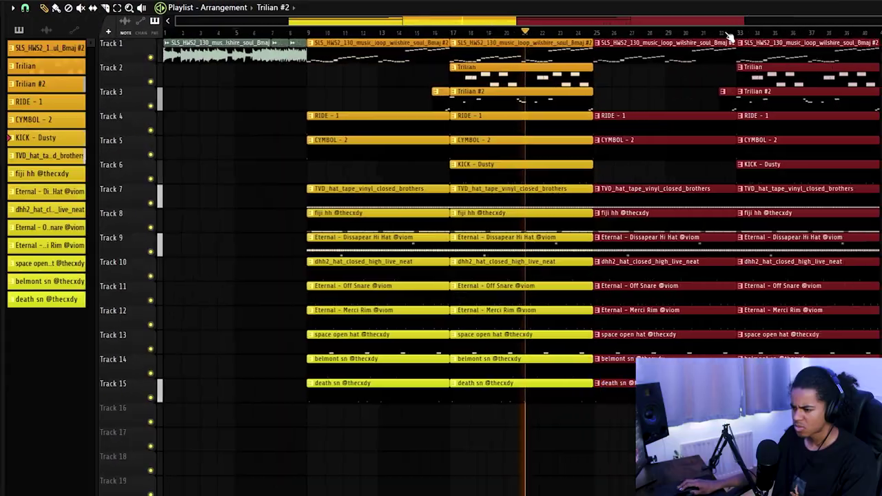
scroll(730, 37, down, 1)
right_click(827, 82)
- Show all channels in the channel rack and choose an option for the SLS music loop channel
key(F6)
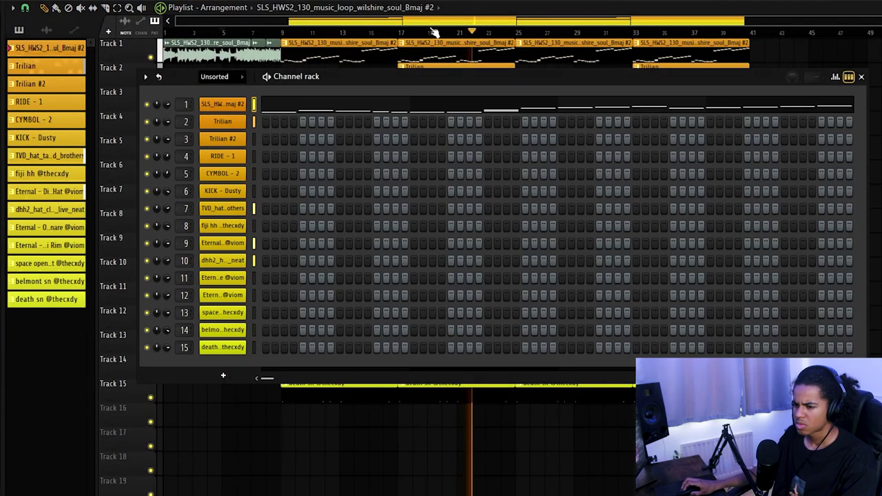
click(224, 80)
click(222, 90)
click(220, 105)
click(222, 103)
click(219, 77)
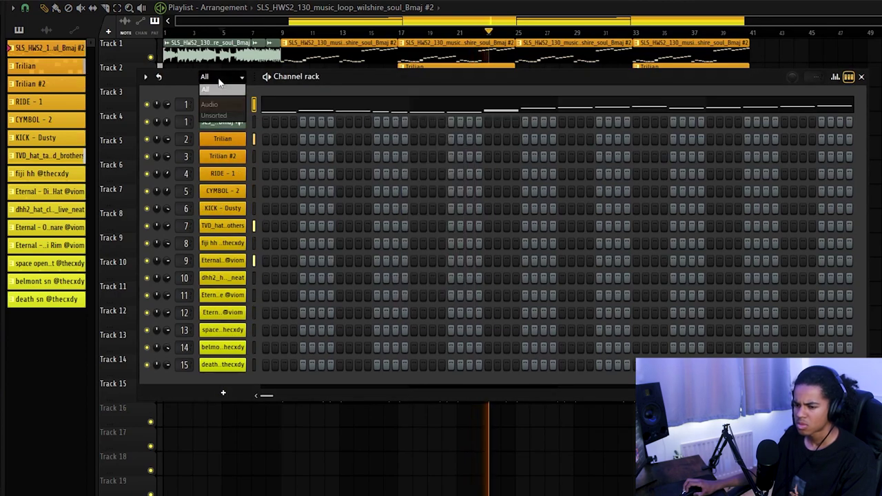
right_click(242, 103)
click(304, 219)
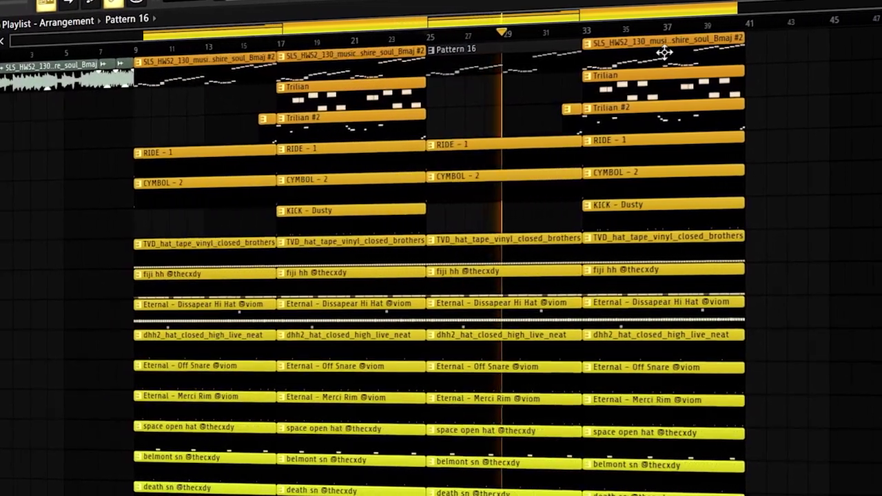
- Select the stacked instrument clips beneath Pattern 16 in bars 25 to 33
drag(507, 492, 496, 109)
drag(476, 193, 480, 493)
drag(452, 246, 487, 238)
ctrl+click(519, 197)
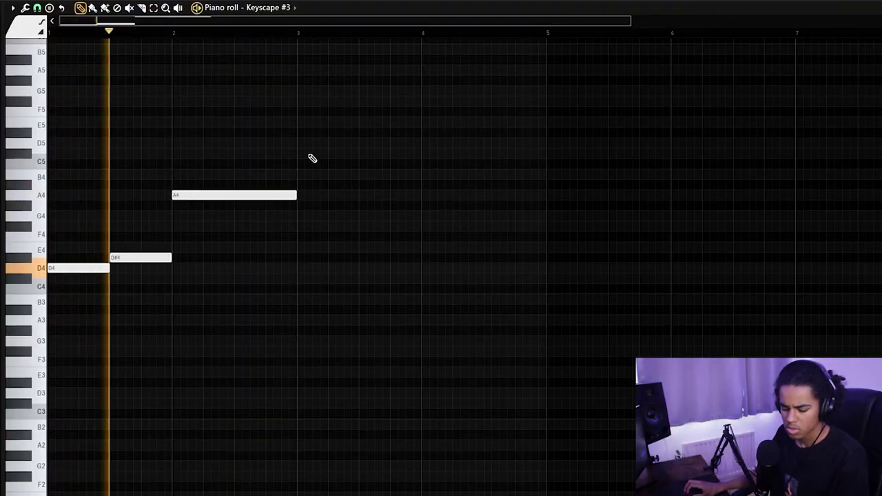
- Repeat the D4, D#4, A4 Keyscape phrase in bars 3 and 4, and lengthen the A#4 note through bar 6
key(ctrl+b)
scroll(305, 39, down, 2)
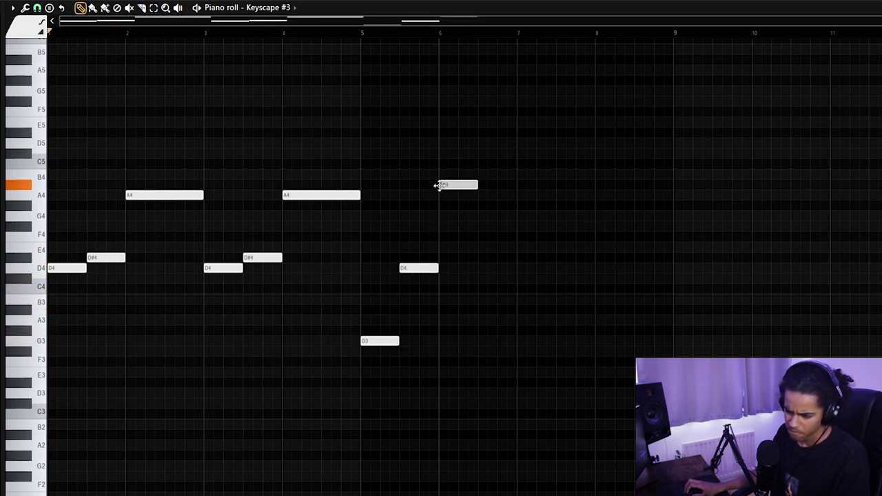
drag(478, 184, 510, 210)
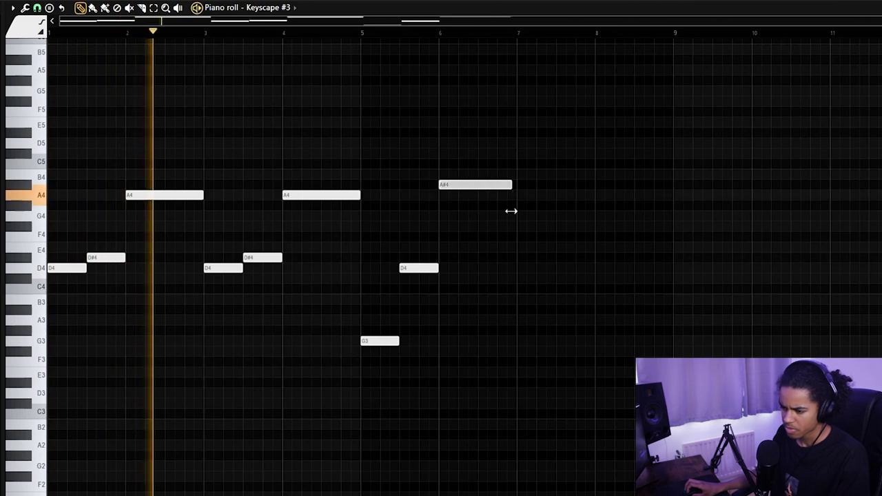
- Select the G3, D4 and A#4 notes of bars 5 and 6 and duplicate them into bars 7 and 8
drag(526, 128, 390, 407)
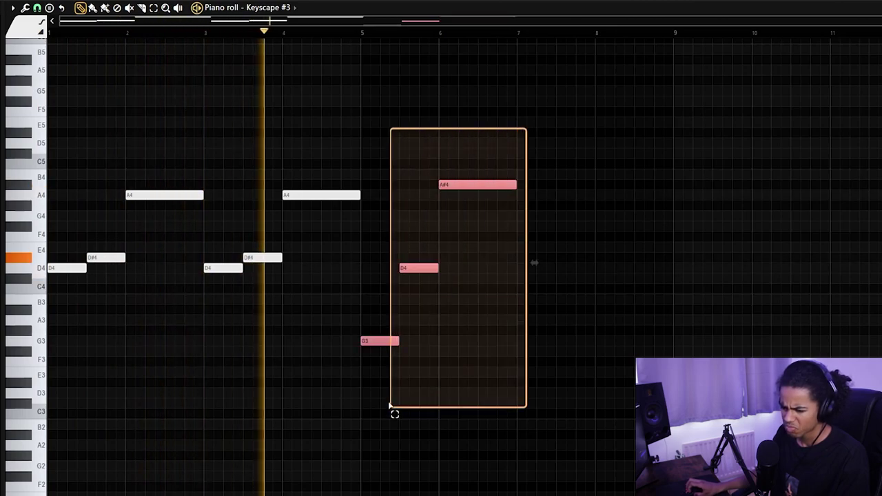
key(ctrl+b)
key(ctrl+d)
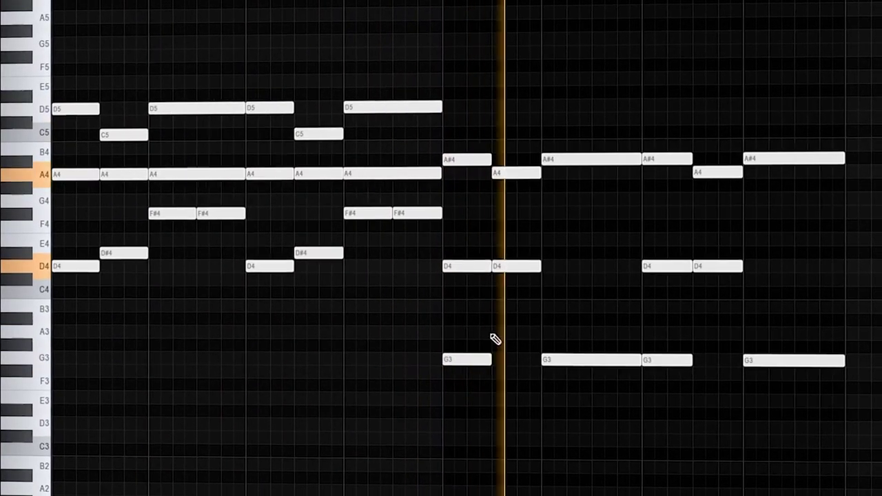
drag(503, 365, 526, 374)
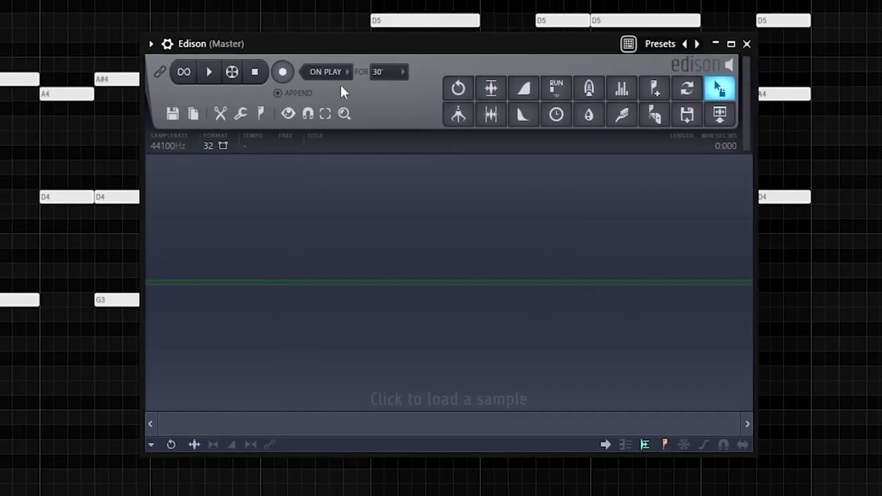
- Arm Edison on the Master to record on play, and browse the instrument presets through the Celeste and Chimeatron sounds
click(282, 71)
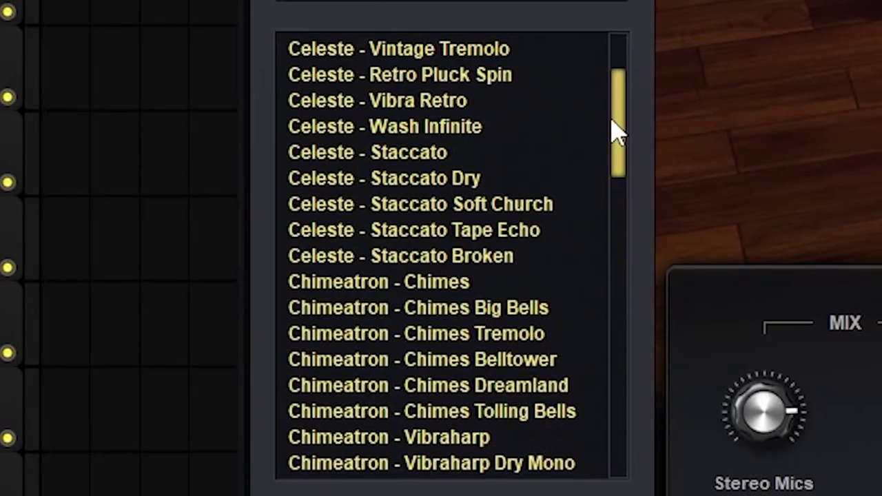
drag(614, 133, 614, 155)
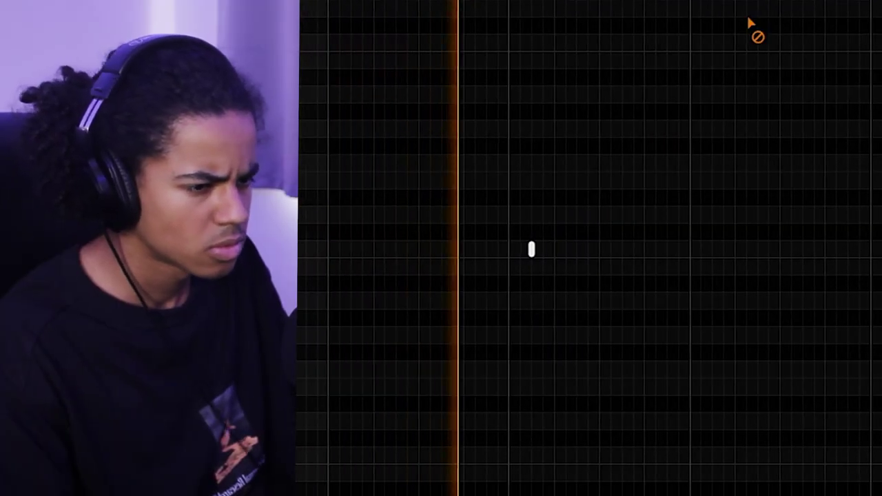
- Add short C5 hits around bar 8 in the piano roll of the Snare 14 channel
scroll(657, 241, up, 1)
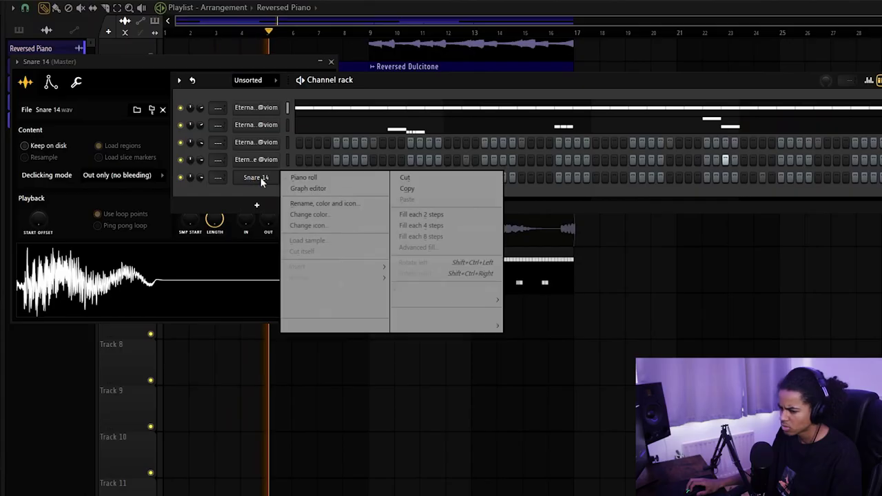
click(323, 177)
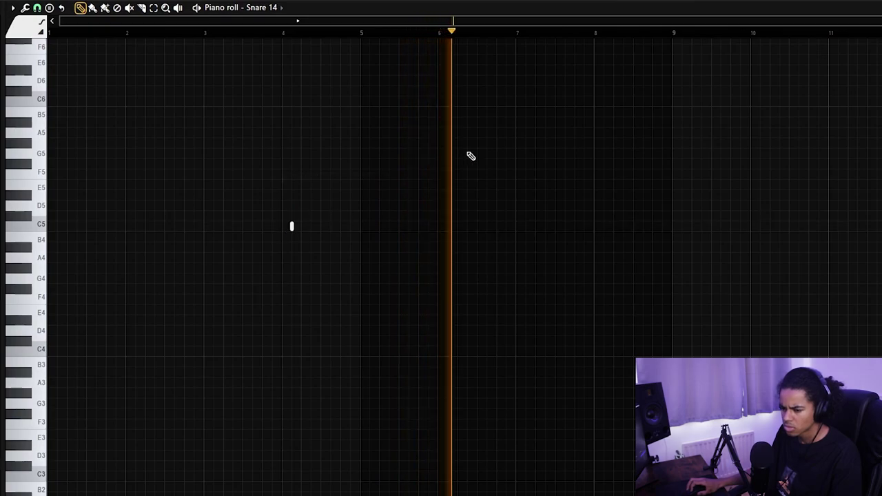
scroll(631, 82, up, 2)
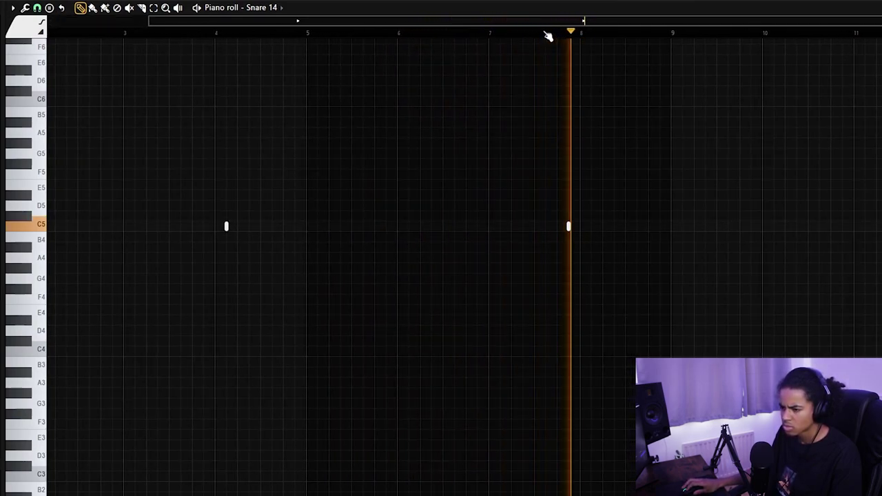
key(space)
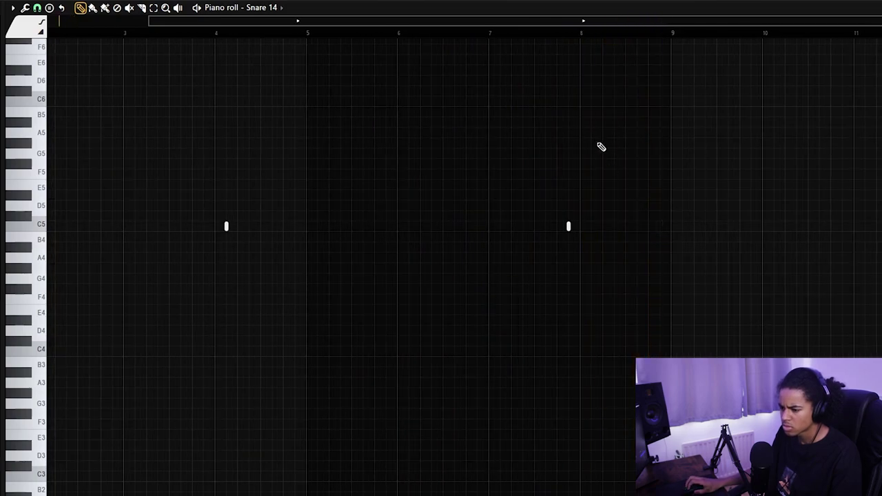
scroll(608, 42, up, 4)
click(535, 227)
click(663, 227)
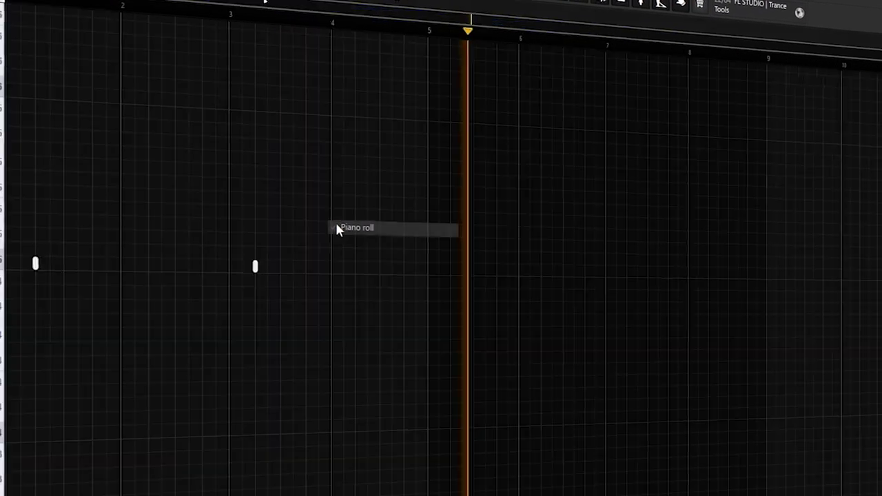
- Select all the short C5 hits in bars 1 to 3 and place them from bar 5 onward
drag(450, 210, 214, 239)
key(ctrl+a)
drag(26, 262, 439, 340)
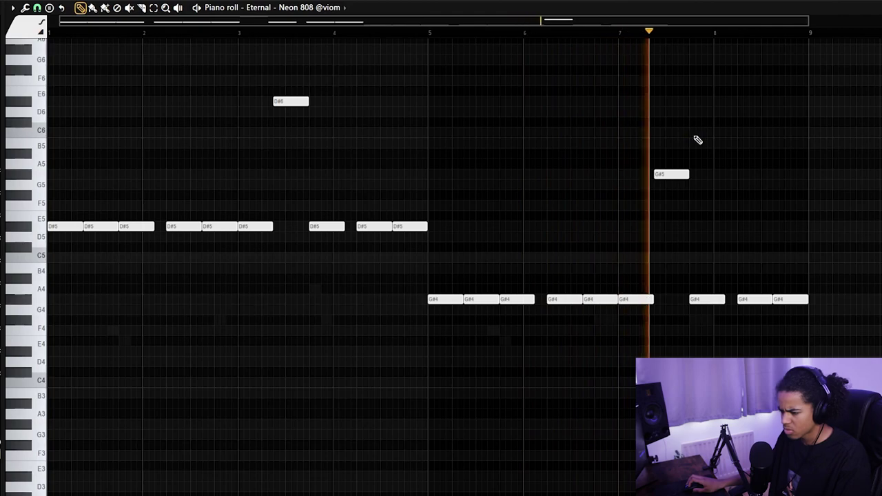
- Add a short extra G# note in bar 8 of the Neon 808 line and raise the G# notes of bars 5 to 8 one octave
drag(741, 296, 724, 296)
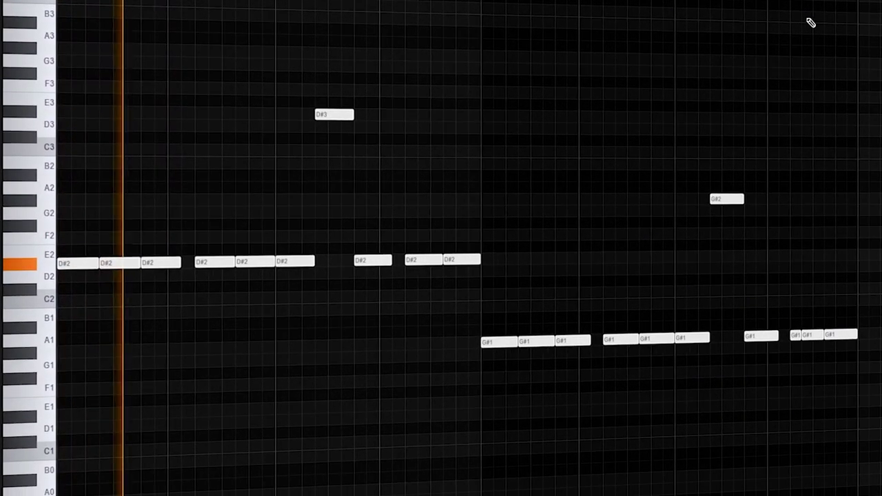
drag(879, 152, 499, 457)
key(ctrl+Up)
key(ctrl+d)
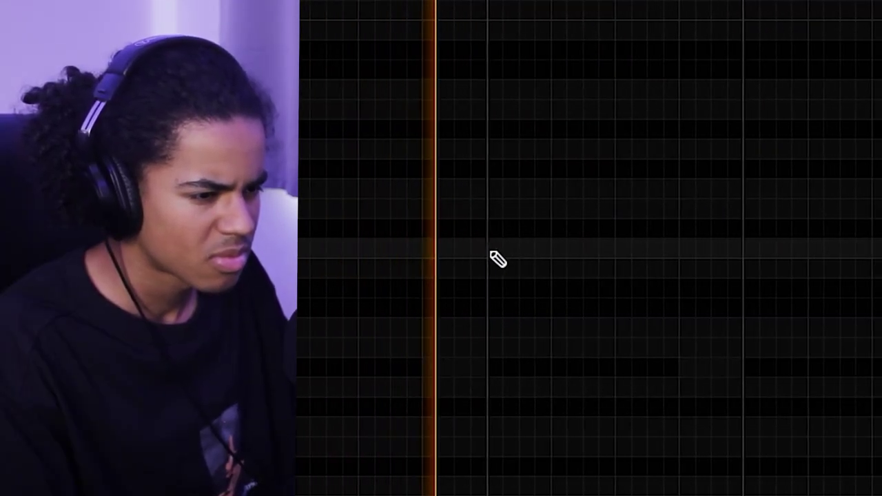
- Place short C5 percussion hits at the start of the bar and just before its third beat
click(490, 251)
click(503, 250)
click(609, 249)
click(618, 250)
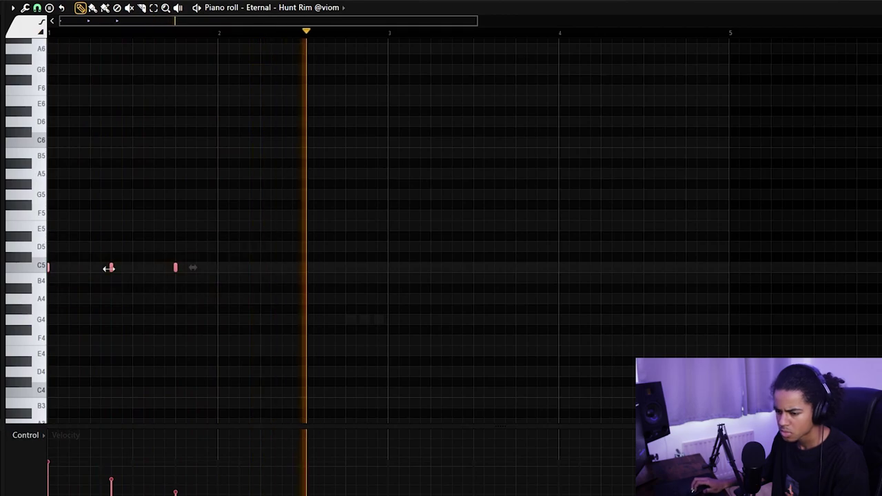
- Program a short rim note in the piano roll of the last channel in the rack, removing a misplaced one
scroll(728, 33, down, 3)
right_click(282, 247)
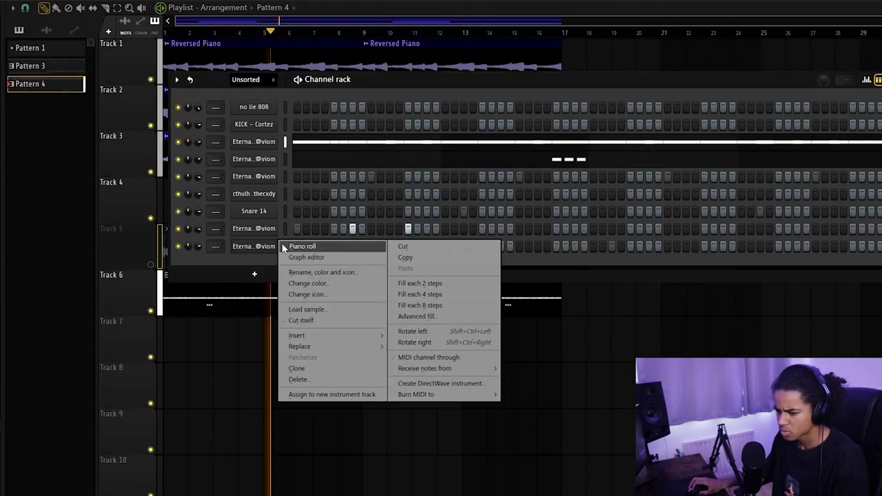
click(301, 246)
drag(392, 301, 387, 301)
right_click(387, 302)
click(445, 0)
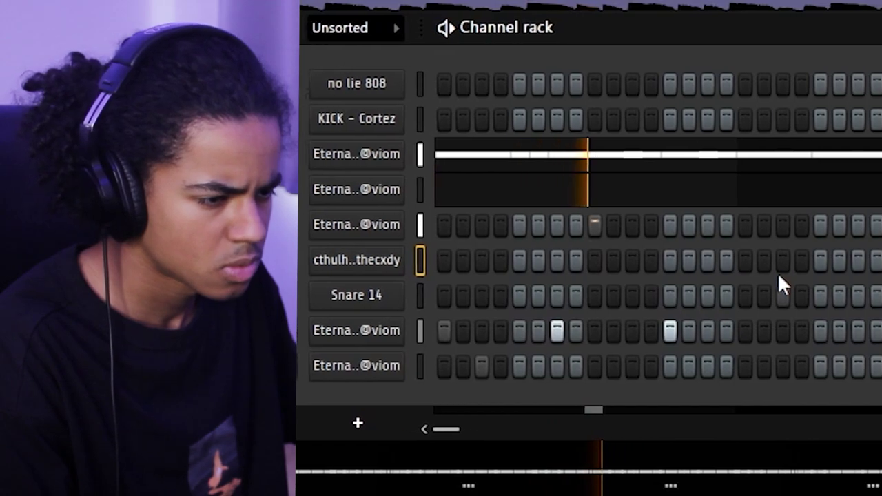
- Activate two additional steps in the cthulhu snare channel's sequence
click(500, 195)
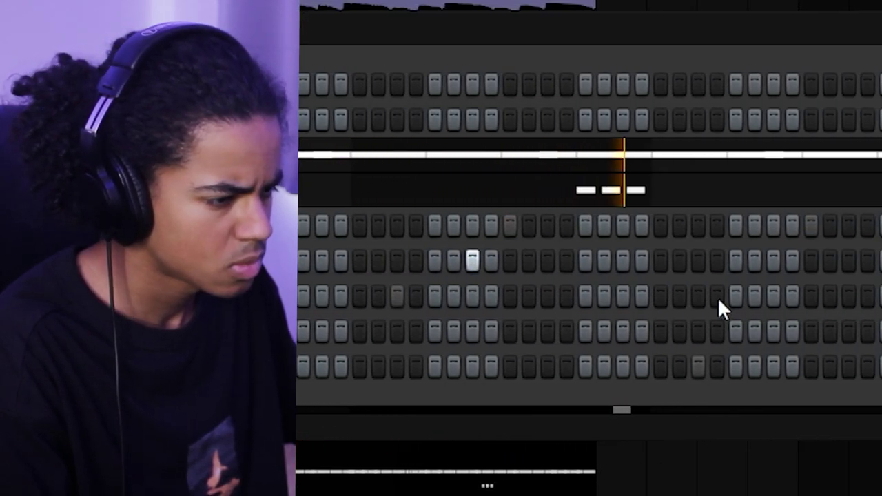
click(730, 260)
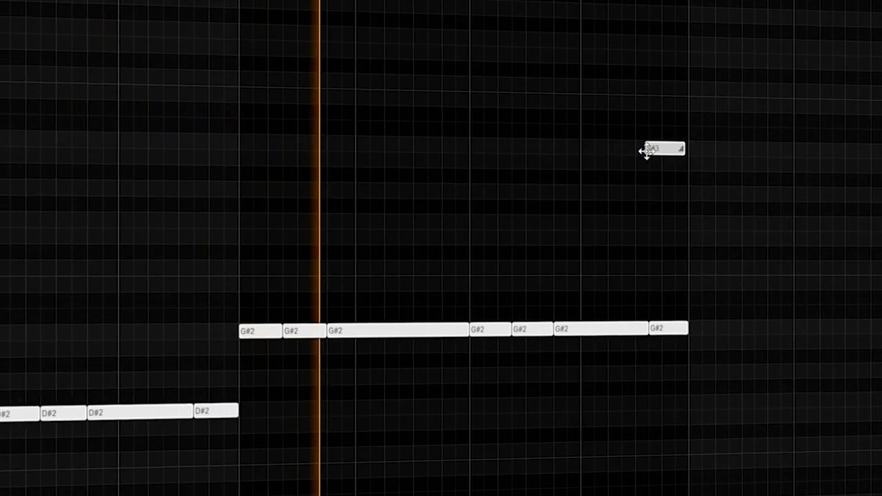
- Shift the high G#3 note at the end of the bass phrase slightly later
drag(643, 149, 675, 144)
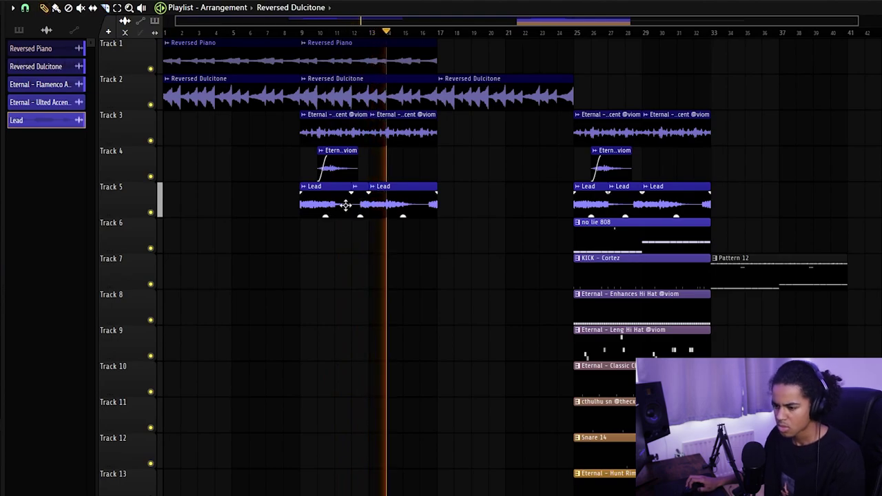
- Move the Pattern 12 clip to bar 17 on Track 7 and place another Reversed Piano clip at bar 17 on Track 1
drag(760, 273, 488, 272)
drag(449, 68, 515, 55)
- Duplicate the clips on Tracks 3 to 5 from bars 9 to 16 into bars 17 to 24
drag(475, 111, 286, 252)
drag(323, 129, 459, 128)
ctrl+click(524, 158)
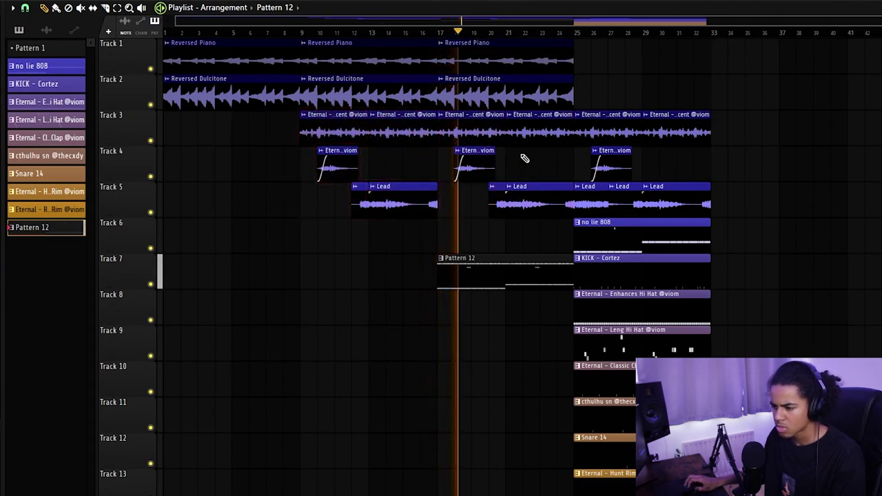
- Duplicate the Reversed Piano and Reversed Dulcitone clips from bar 17 into bars 25 to 32
key(space)
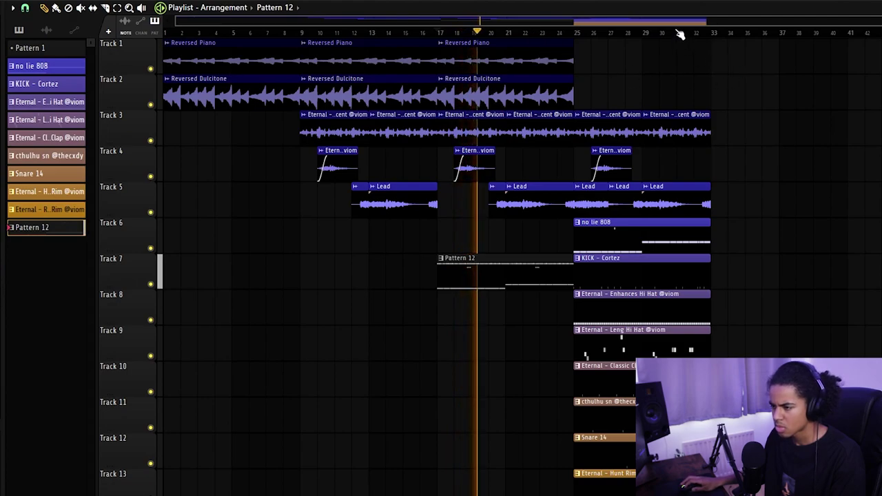
drag(501, 75, 606, 63)
ctrl+click(761, 73)
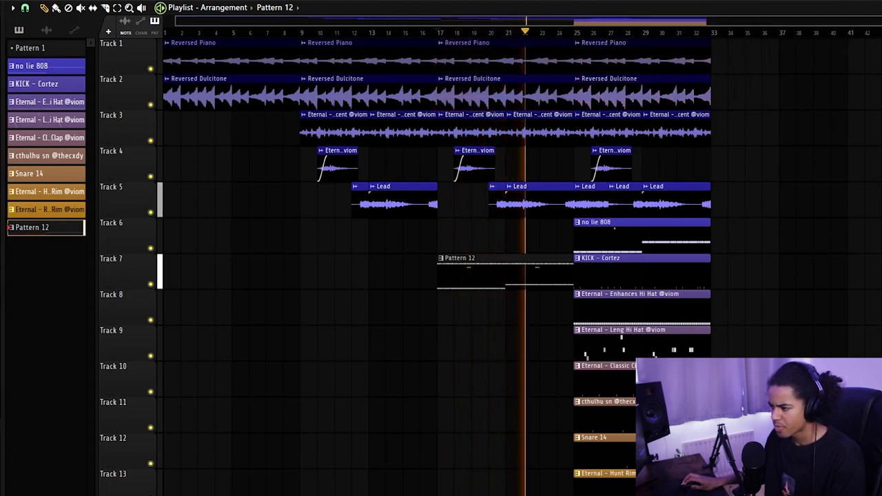
- Delete the Lead clip pieces in bars 20 to 23 on Track 5
scroll(437, 276, down, 2)
scroll(771, 182, up, 2)
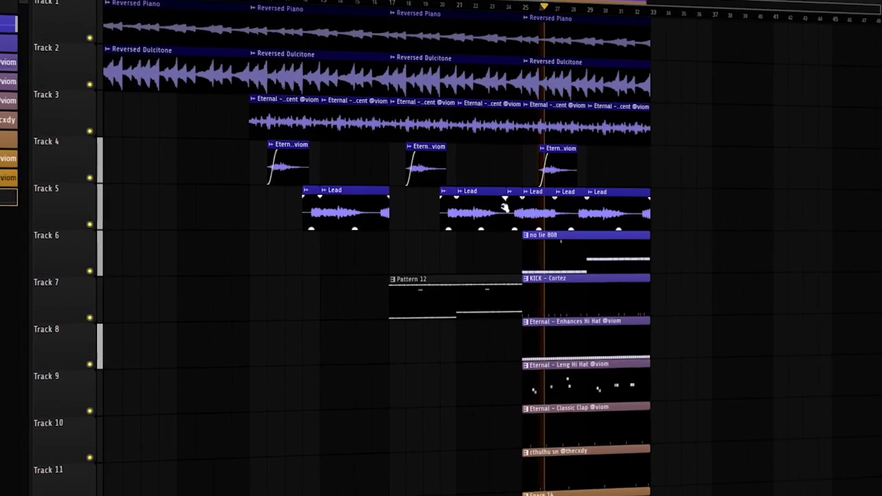
right_click(505, 204)
right_click(446, 219)
right_click(463, 221)
right_click(452, 225)
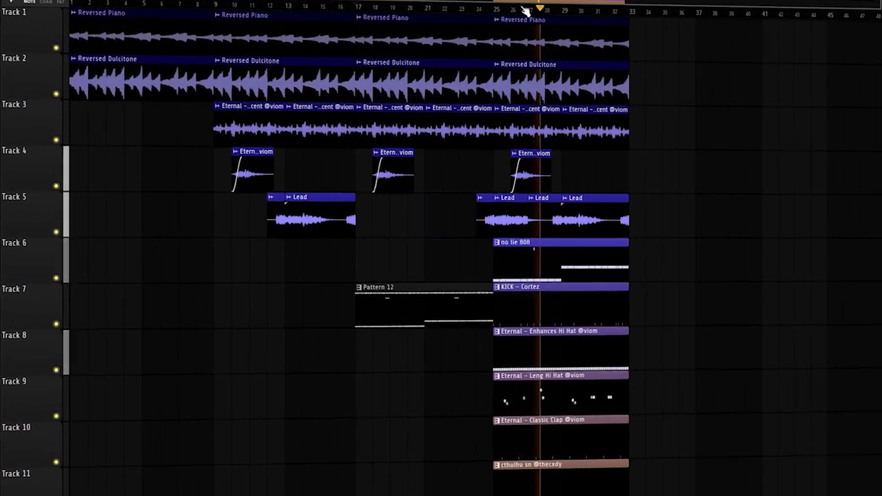
- Select all clips in bars 25 to 32 and duplicate them into bars 33 to 40
scroll(522, 5, down, 3)
scroll(522, 5, up, 3)
scroll(440, 247, down, 2)
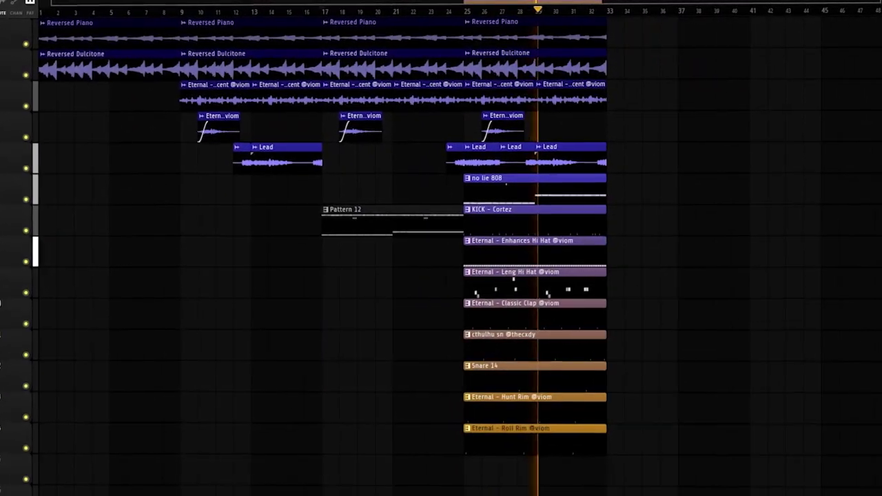
drag(622, 20, 486, 438)
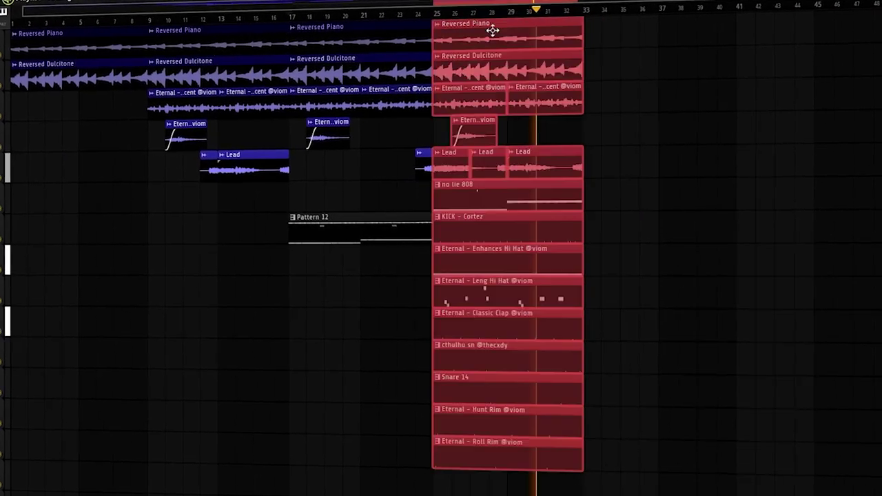
drag(479, 30, 629, 32)
ctrl+click(780, 129)
- Delete the second and third Lead clips in bars 35 to 40 on Track 5
right_click(692, 162)
right_click(634, 163)
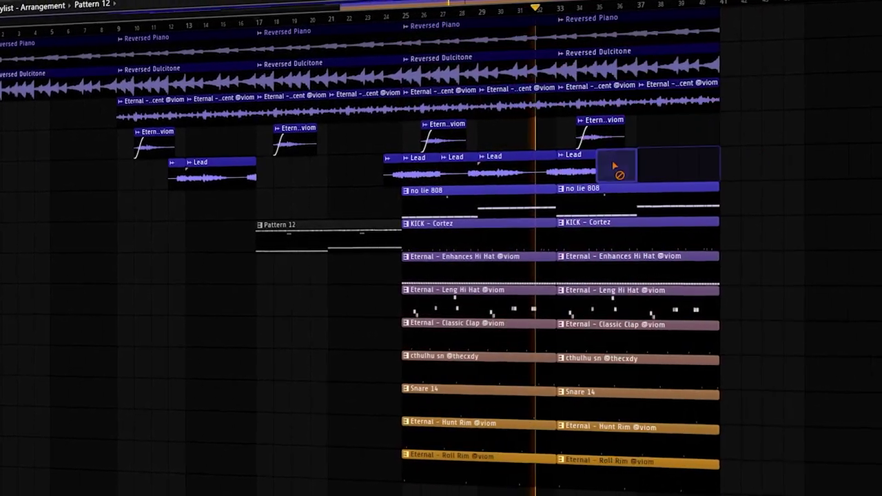